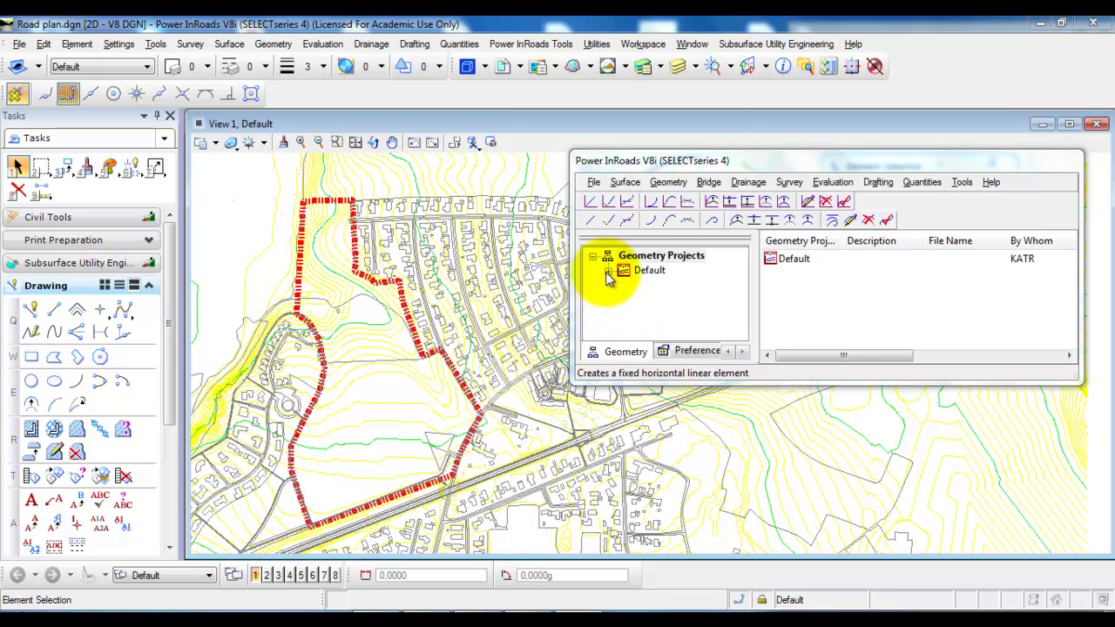
Open the geometry project file Sundgaardsvej.alg from the project's INR\ALG folder and close the file browser.
{"action": "left_click", "coordinate": [594, 182]}
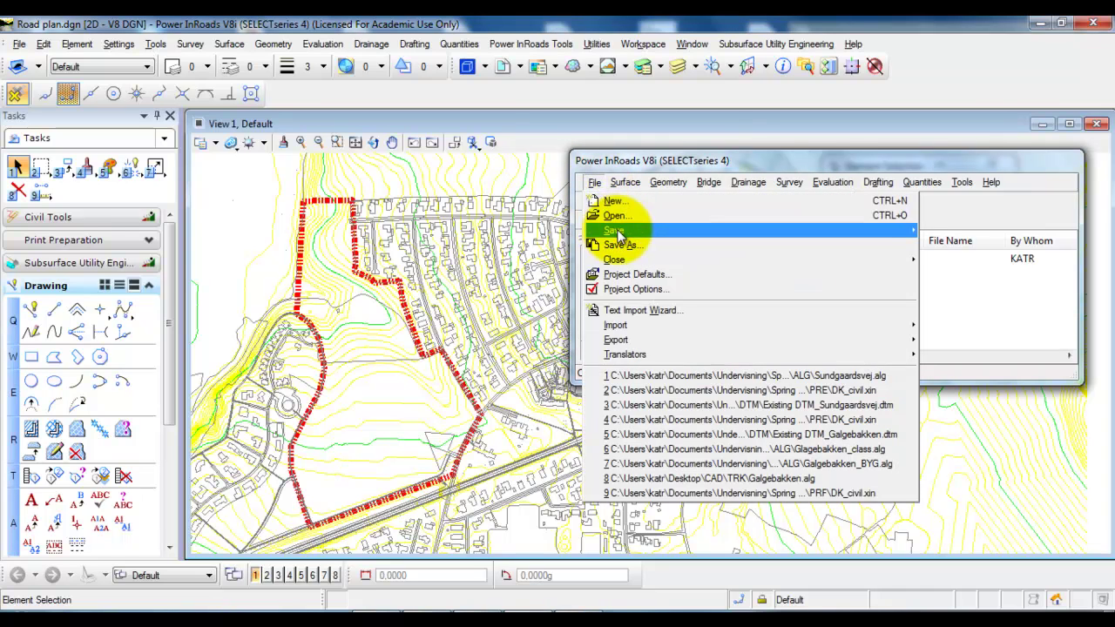
{"action": "left_click", "coordinate": [615, 218]}
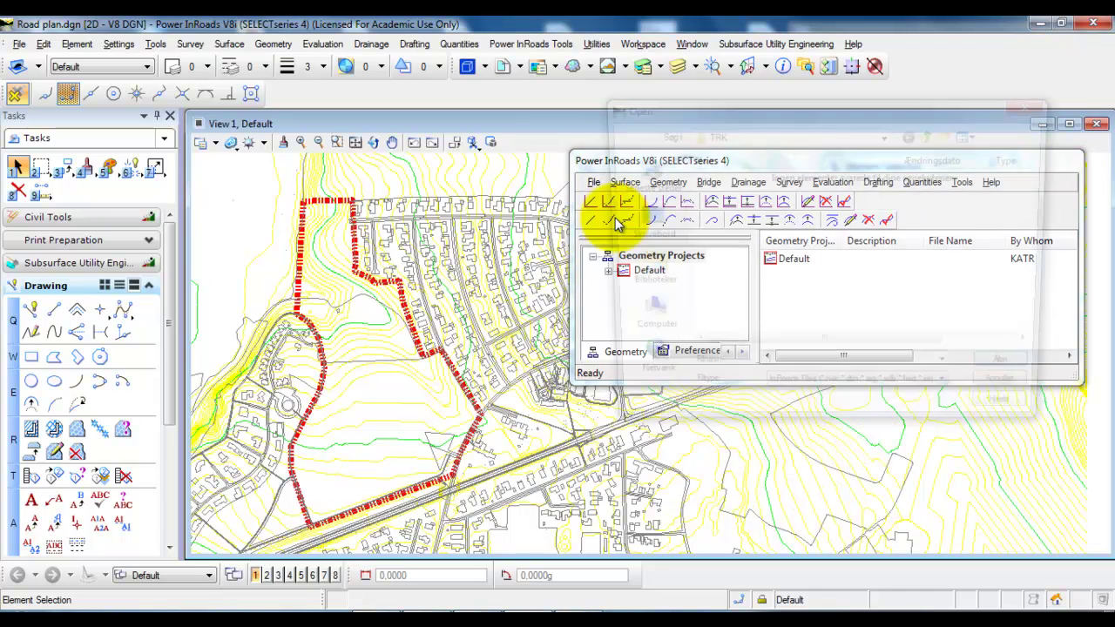
{"action": "left_click", "coordinate": [932, 134]}
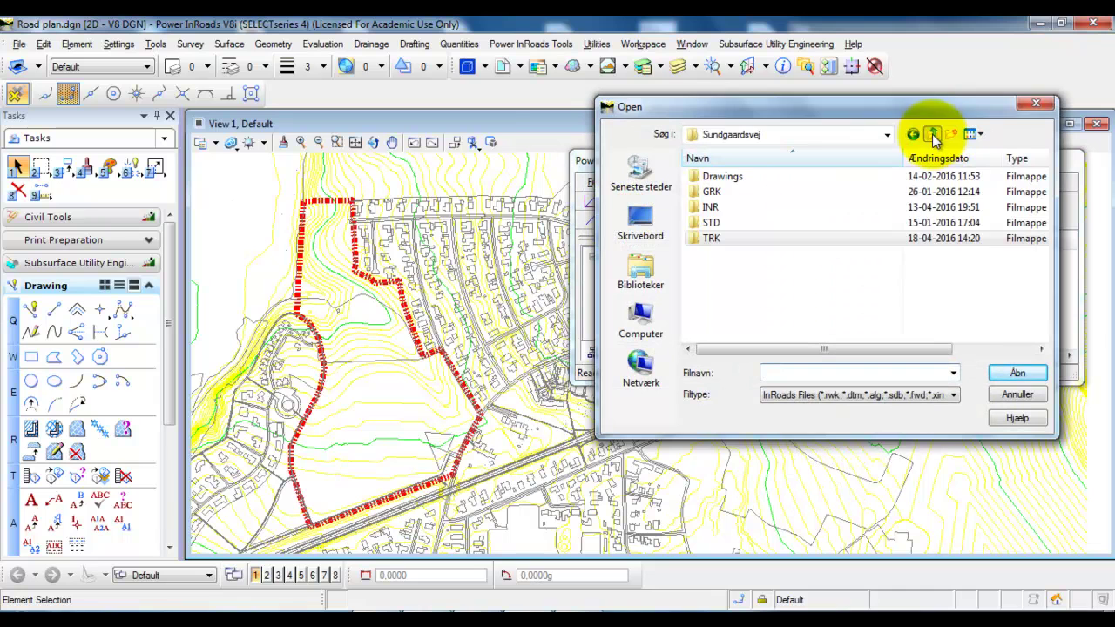
{"action": "double_click", "coordinate": [828, 209]}
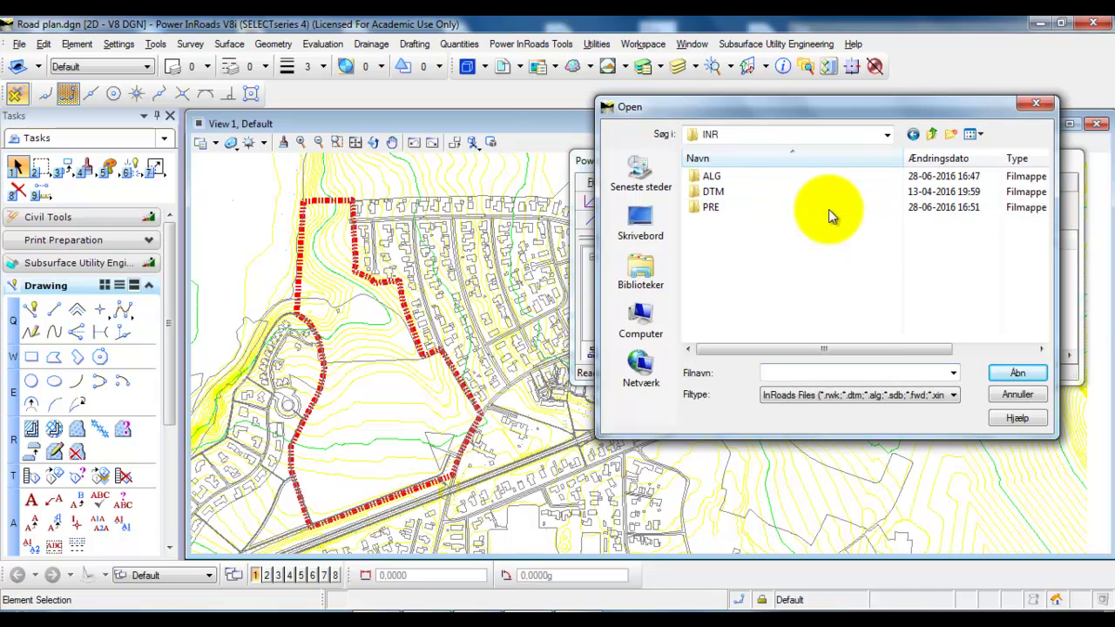
{"action": "double_click", "coordinate": [738, 179]}
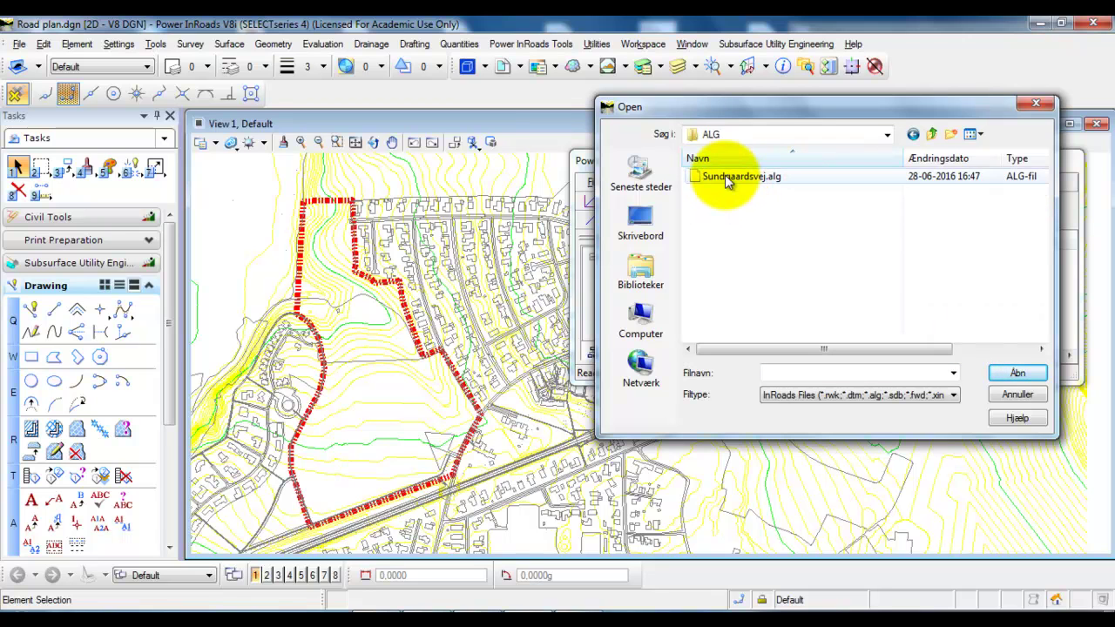
{"action": "left_click", "coordinate": [728, 181]}
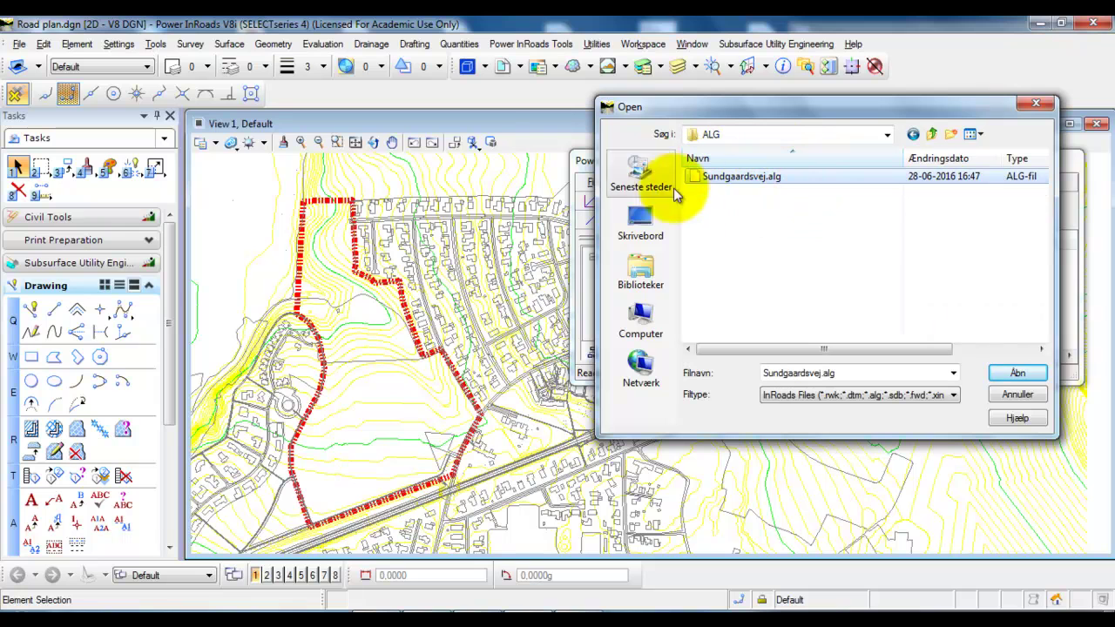
{"action": "left_click", "coordinate": [1017, 372]}
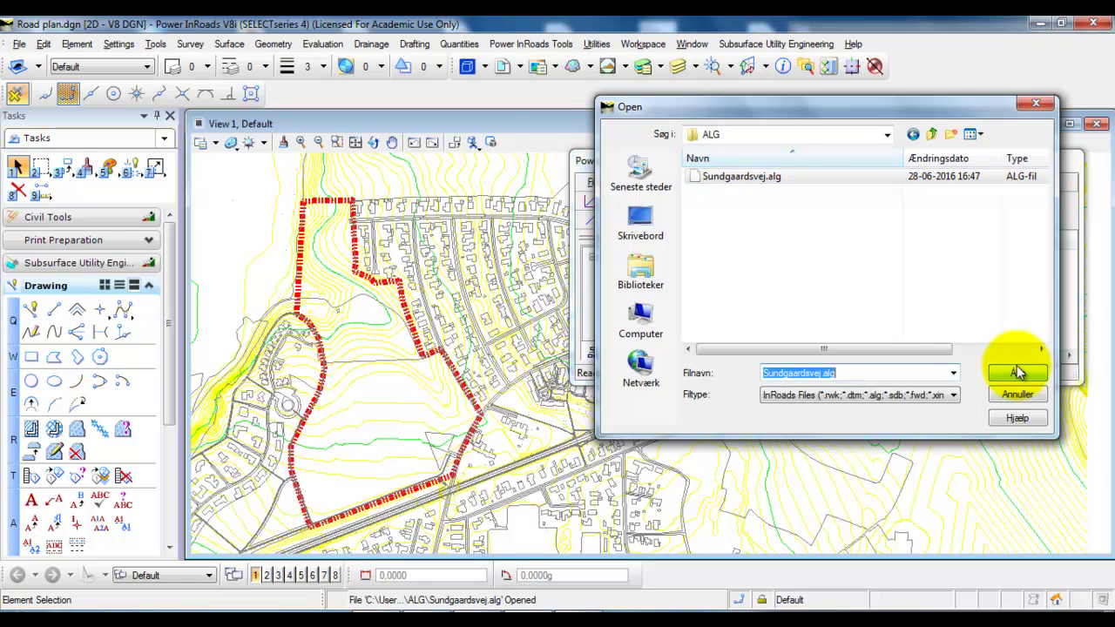
{"action": "left_click", "coordinate": [1036, 103]}
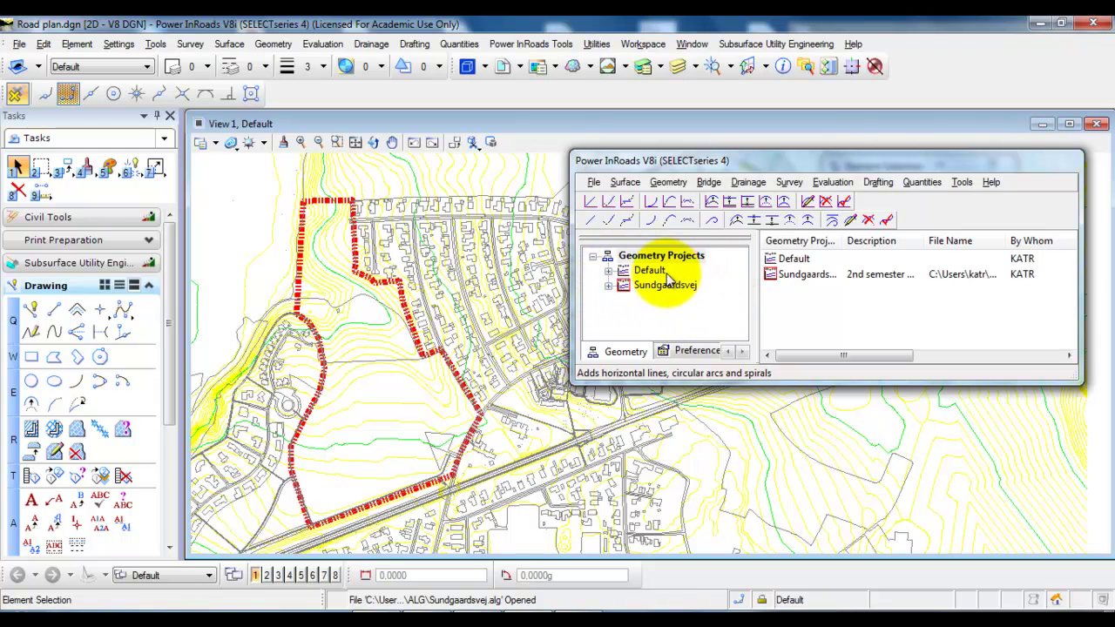
Expand the Sundgaardsvej geometry project and set the 50 km/h road horizontal alignment active.
{"action": "left_click", "coordinate": [608, 286]}
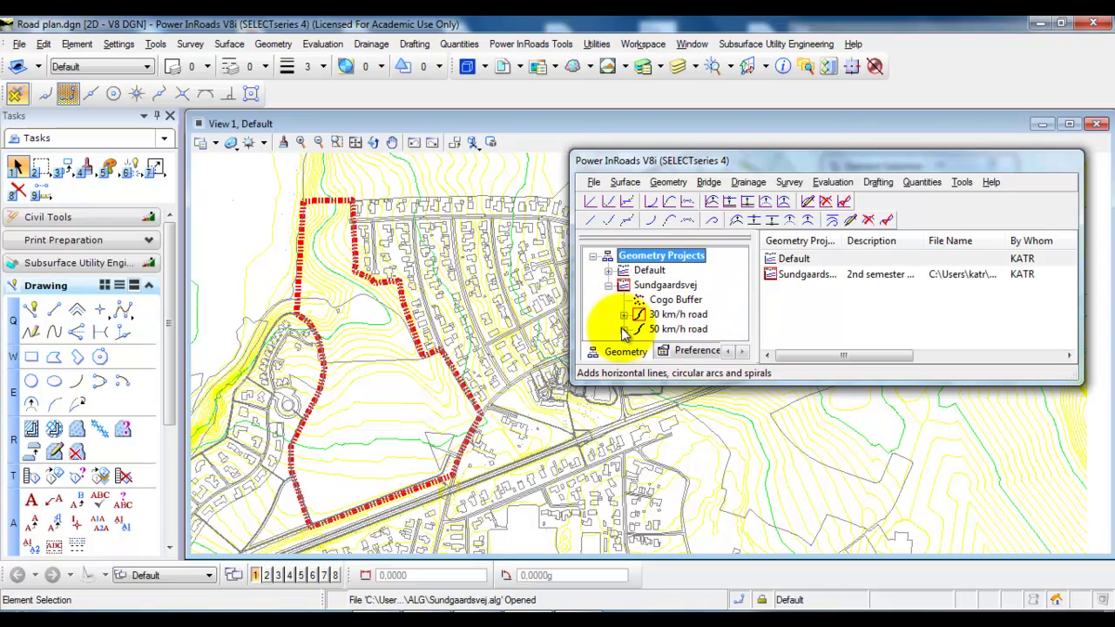
{"action": "left_click", "coordinate": [667, 332]}
{"action": "right_click", "coordinate": [665, 335]}
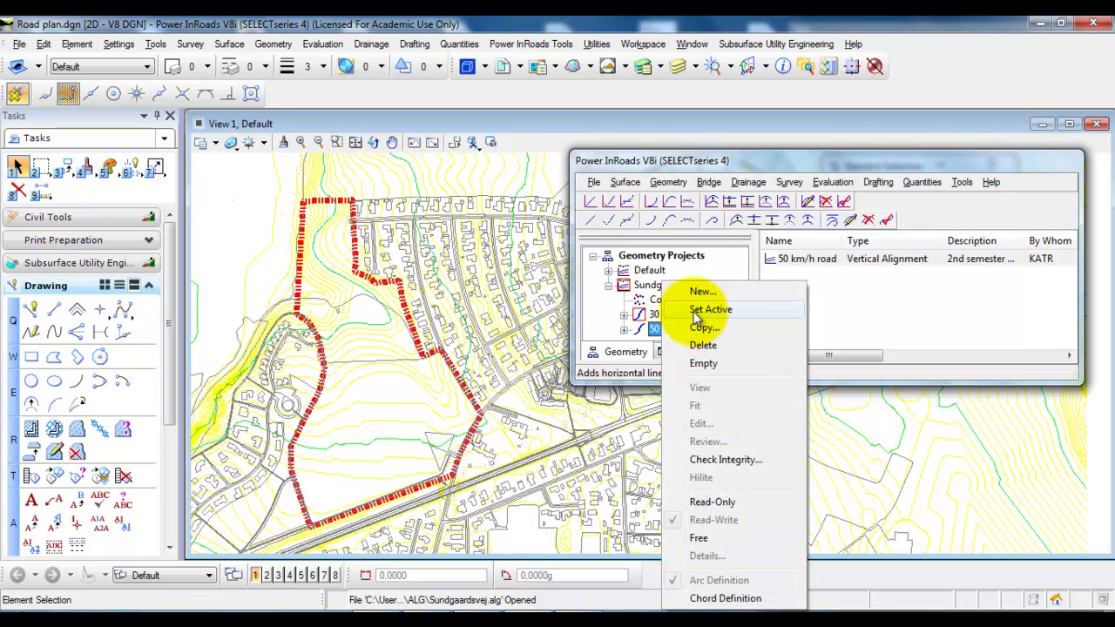
{"action": "left_click", "coordinate": [697, 310]}
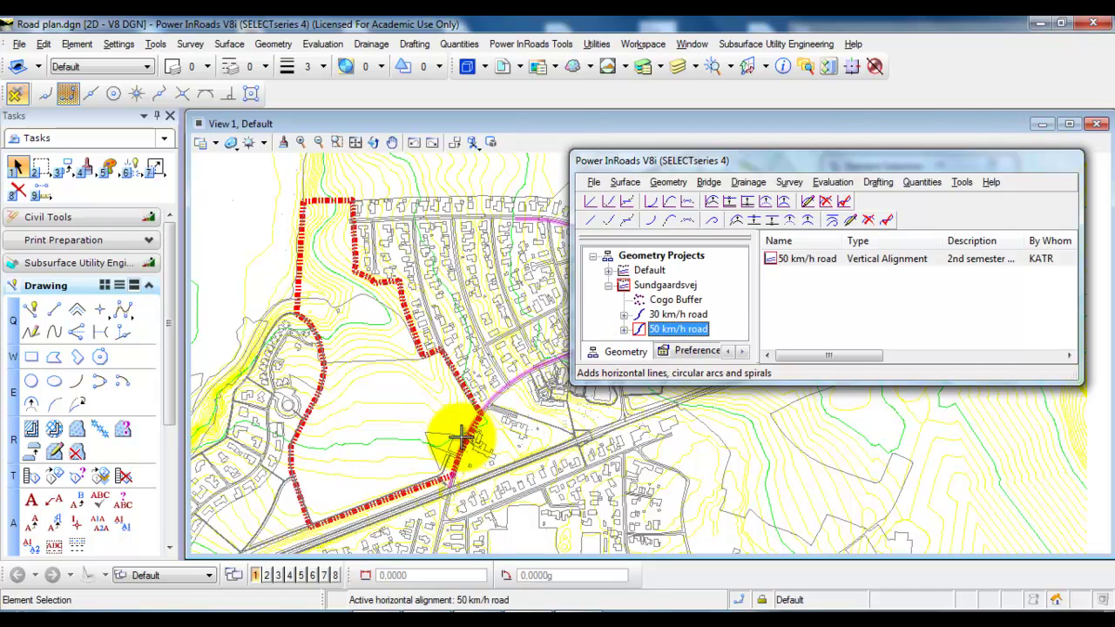
Add a fixed horizontal line by two points, about 232 m long, from the existing road at the site's east boundary northwest into the site.
{"action": "left_click", "coordinate": [591, 225]}
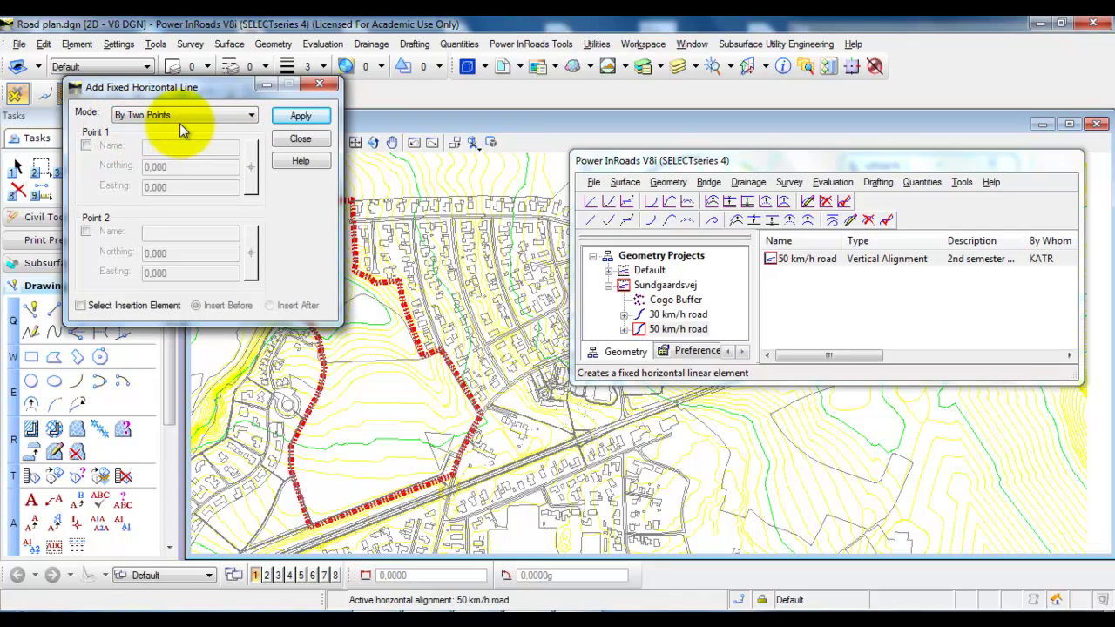
{"action": "left_click", "coordinate": [290, 122]}
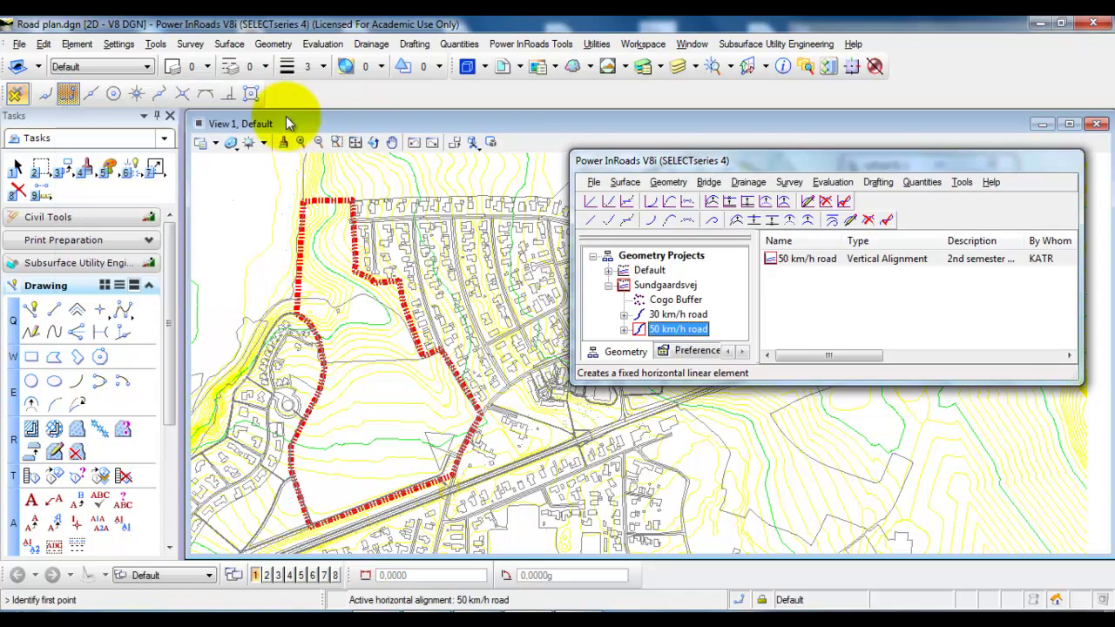
{"action": "scroll", "coordinate": [459, 449], "scroll_direction": "up", "scroll_amount": 2}
{"action": "scroll", "coordinate": [459, 449], "scroll_direction": "up", "scroll_amount": 2}
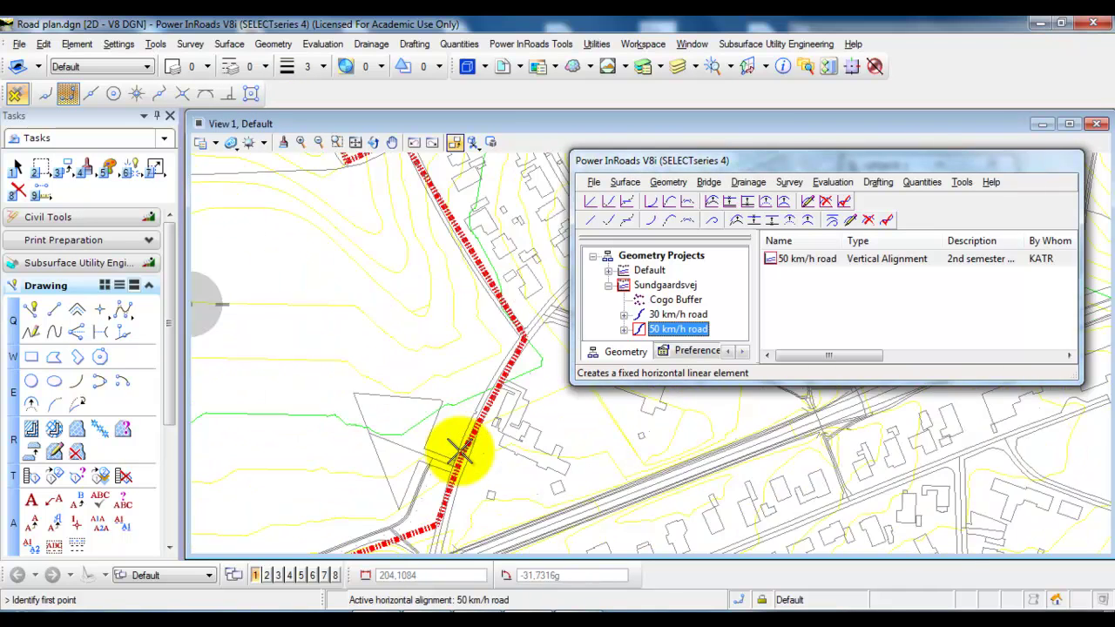
{"action": "scroll", "coordinate": [514, 345], "scroll_direction": "up", "scroll_amount": 2}
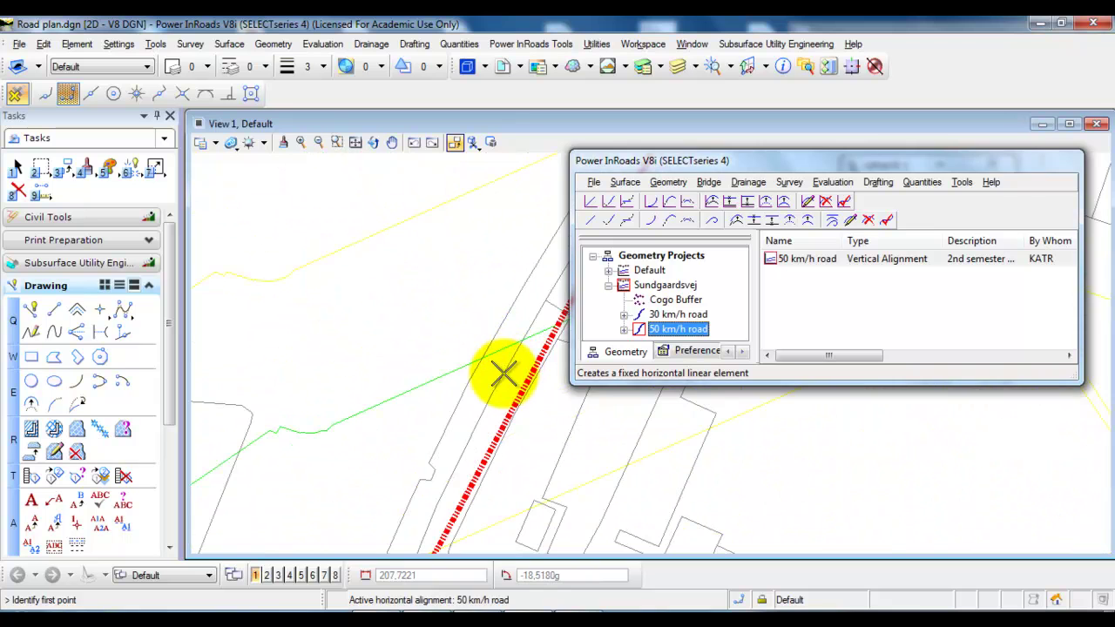
{"action": "left_click", "coordinate": [502, 375]}
{"action": "scroll", "coordinate": [505, 375], "scroll_direction": "down", "scroll_amount": 4}
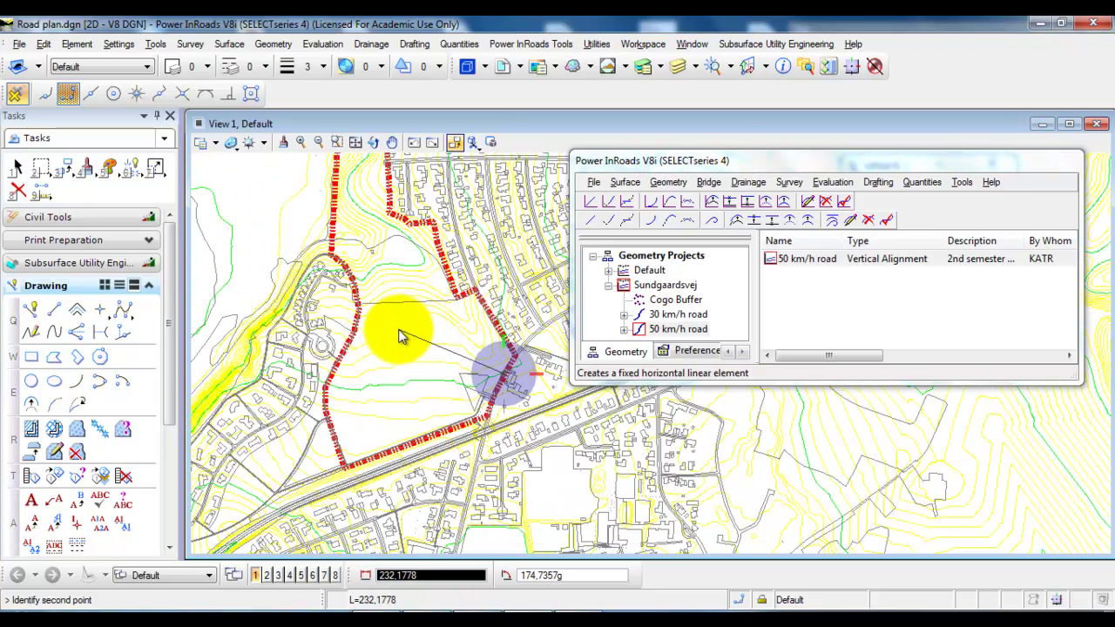
{"action": "left_click", "coordinate": [398, 331]}
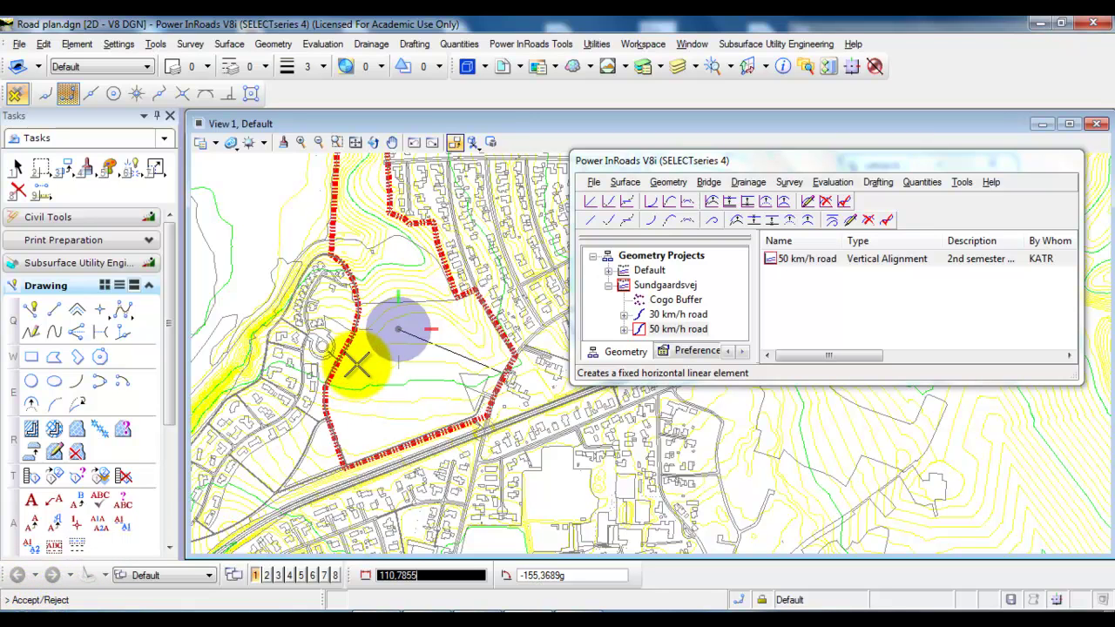
{"action": "left_click", "coordinate": [377, 355]}
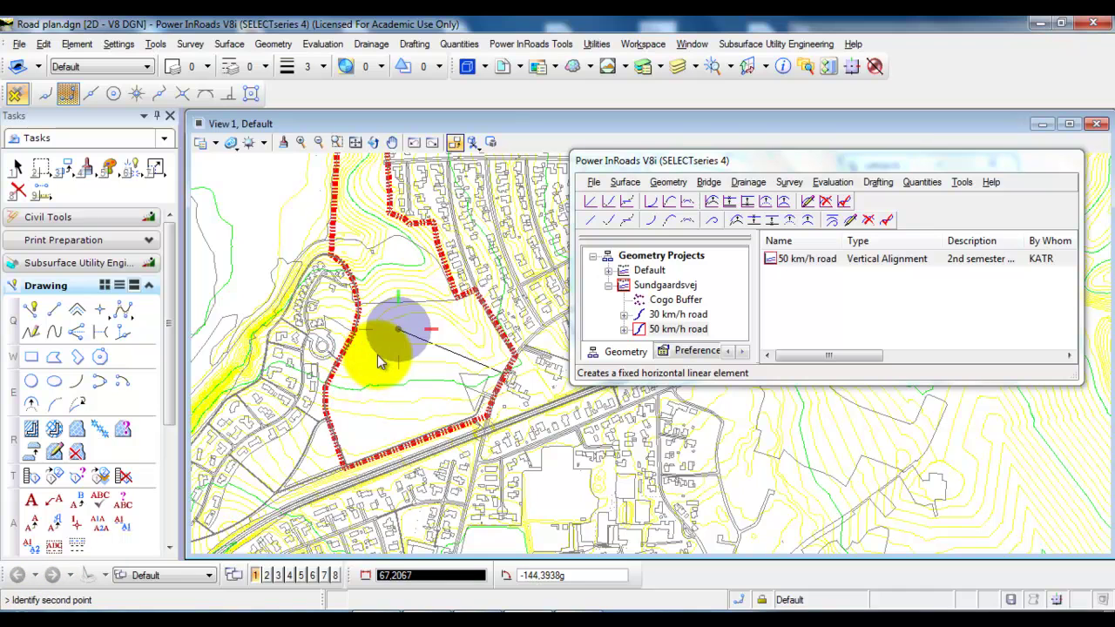
Add a second fixed line about 316 m long from the first line's end to the site's northern part, and finish the line command.
{"action": "middle_click_drag", "start_coordinate": [353, 189], "coordinate": [361, 274]}
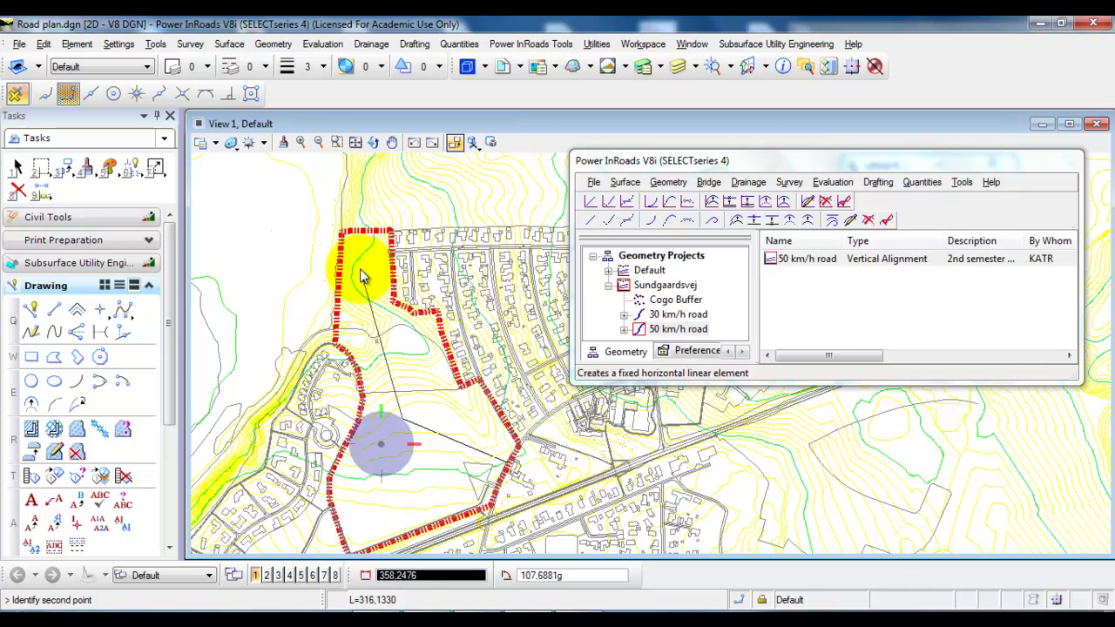
{"action": "left_click", "coordinate": [363, 275]}
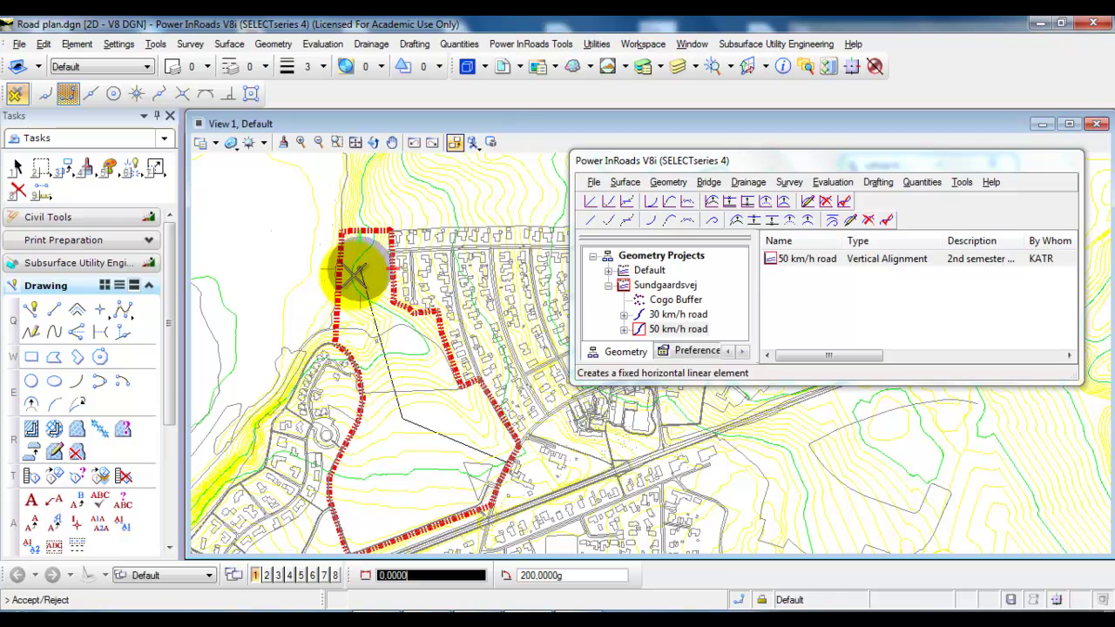
{"action": "left_click", "coordinate": [355, 276]}
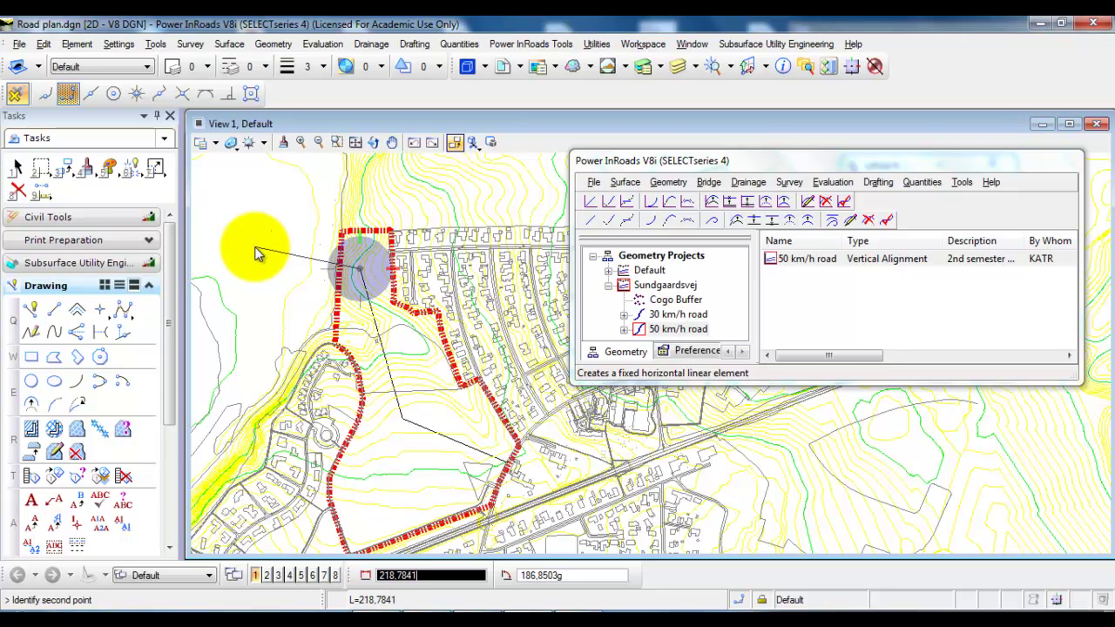
{"action": "right_click", "coordinate": [258, 255]}
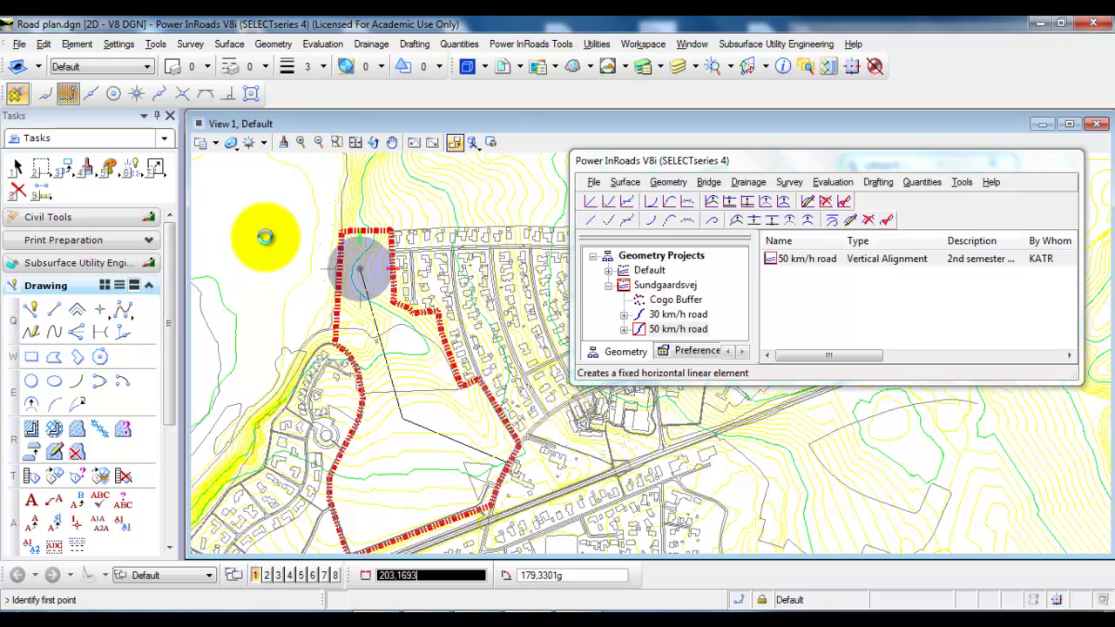
{"action": "right_click", "coordinate": [265, 236]}
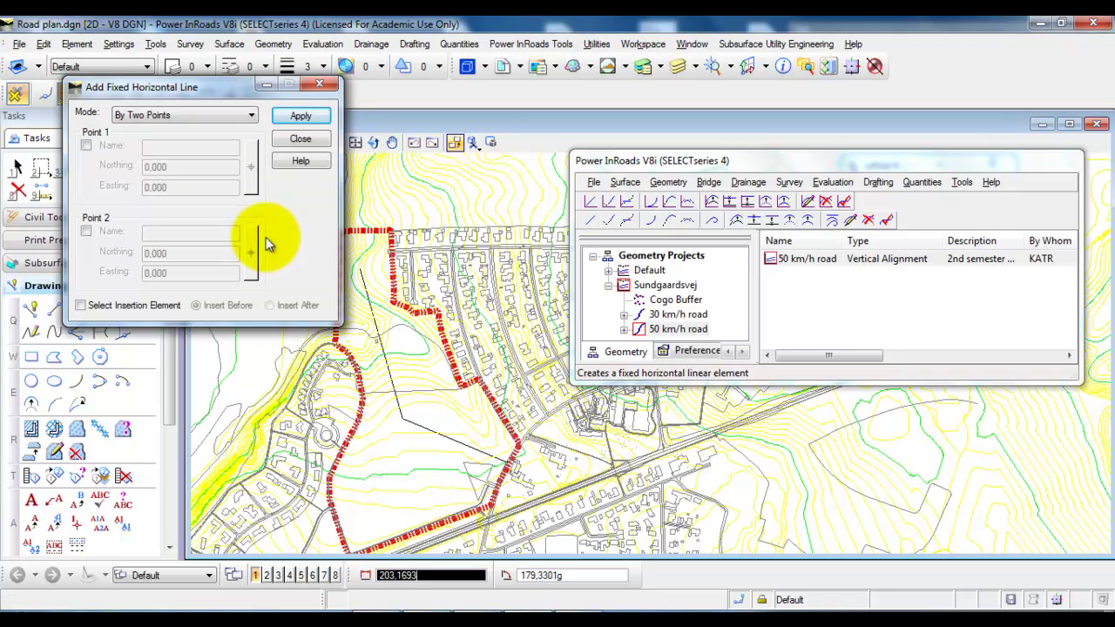
{"action": "left_click", "coordinate": [297, 142]}
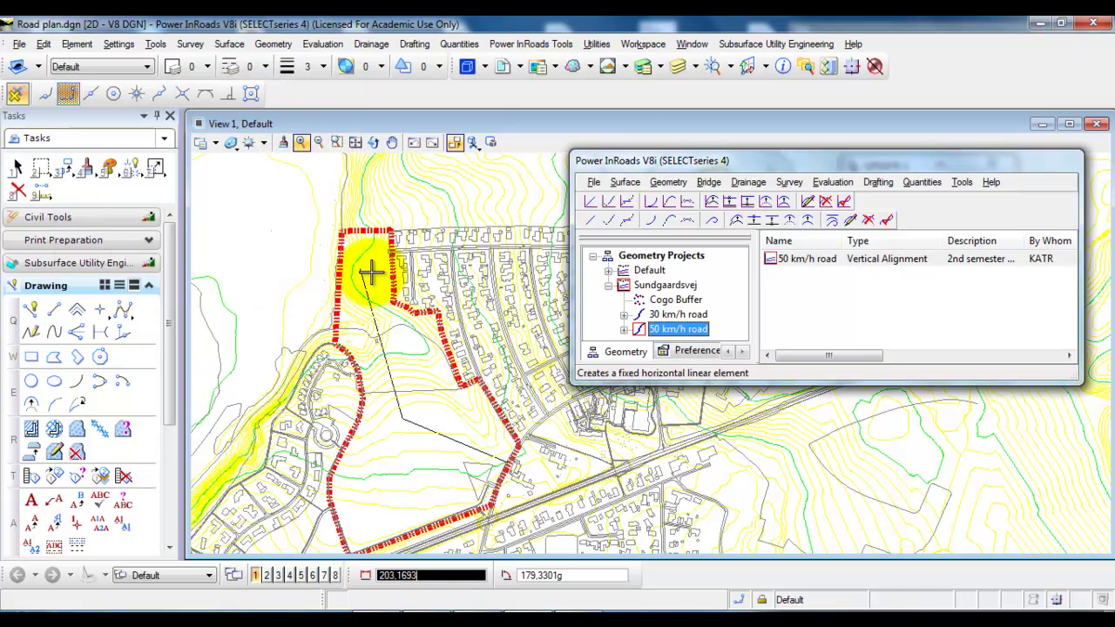
{"action": "left_click", "coordinate": [477, 449]}
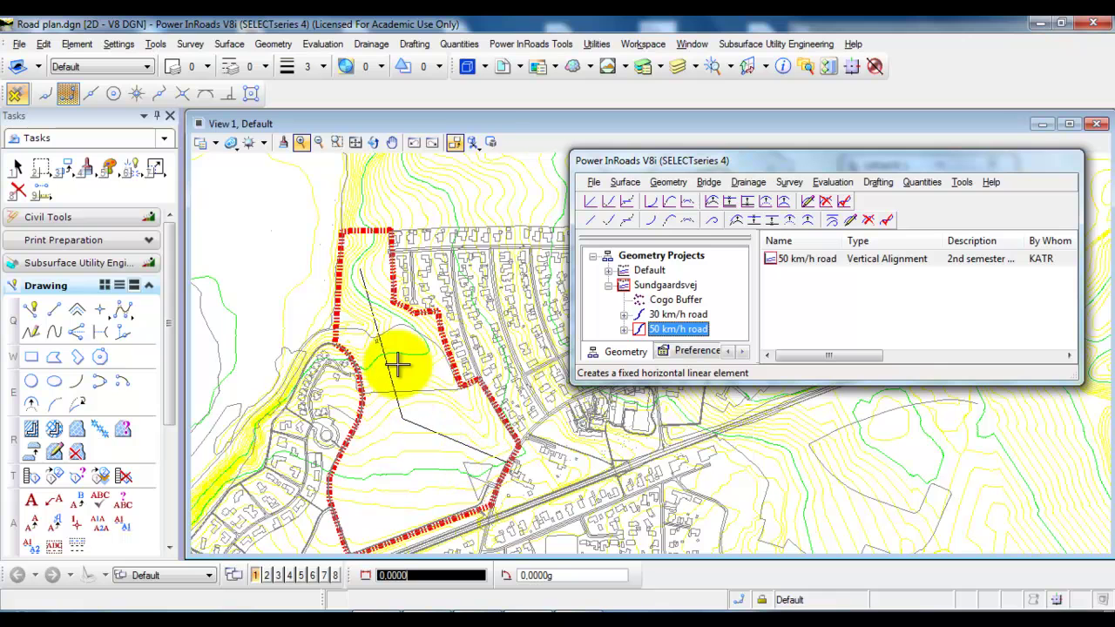
Add a free horizontal curve with a 250 m radius and zero-length leading and trailing clothoids between the two fixed lines.
{"action": "left_click", "coordinate": [684, 223]}
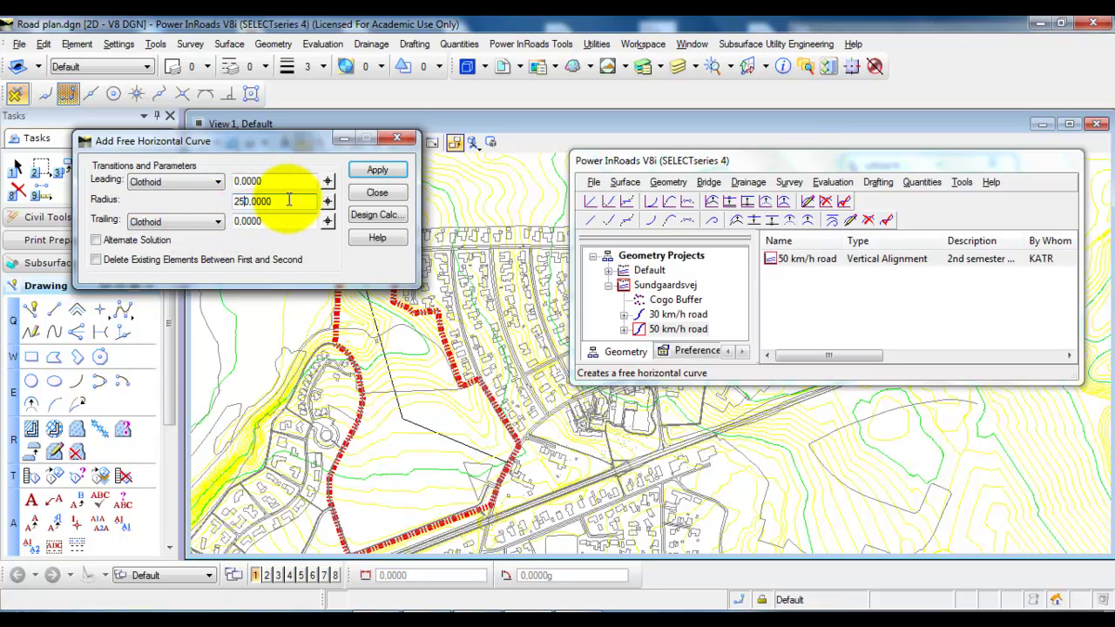
{"action": "left_click", "coordinate": [242, 201]}
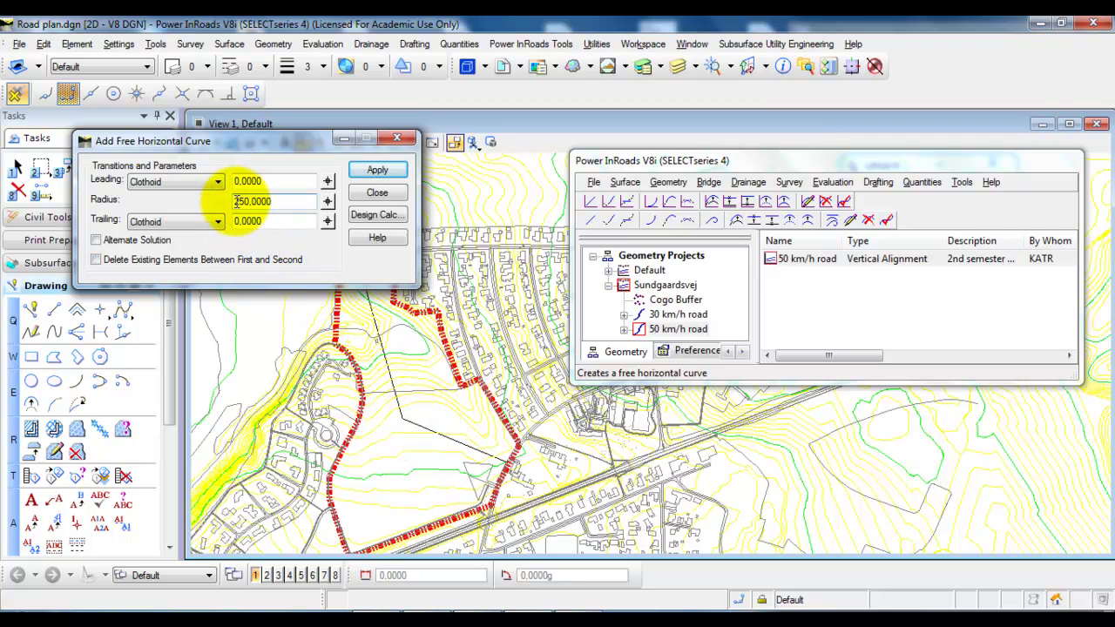
{"action": "left_click", "coordinate": [378, 172]}
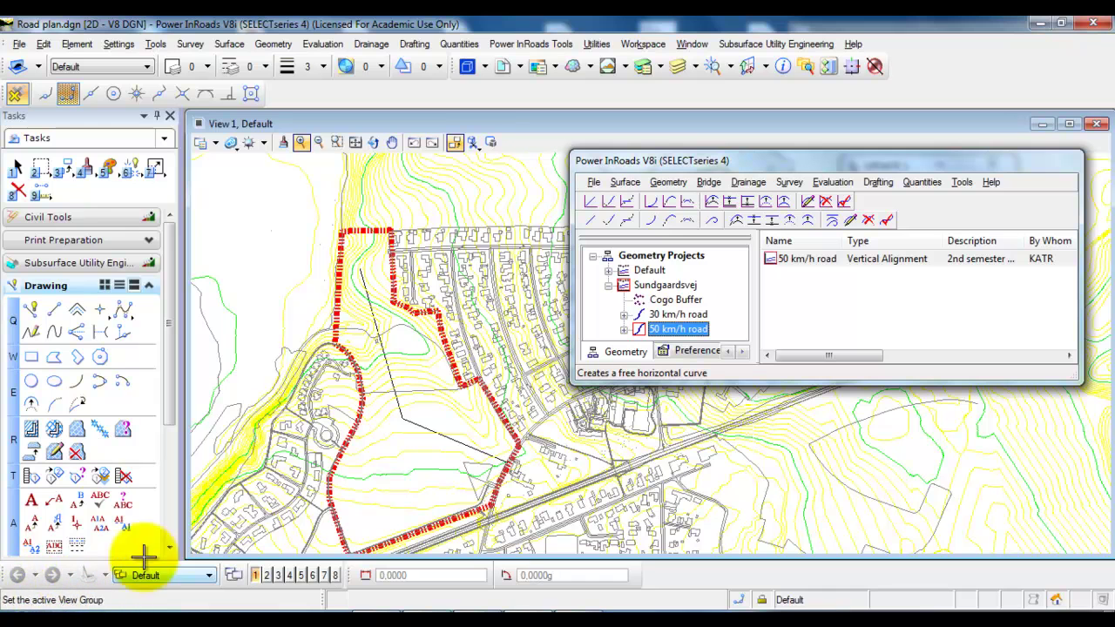
{"action": "left_click", "coordinate": [460, 445]}
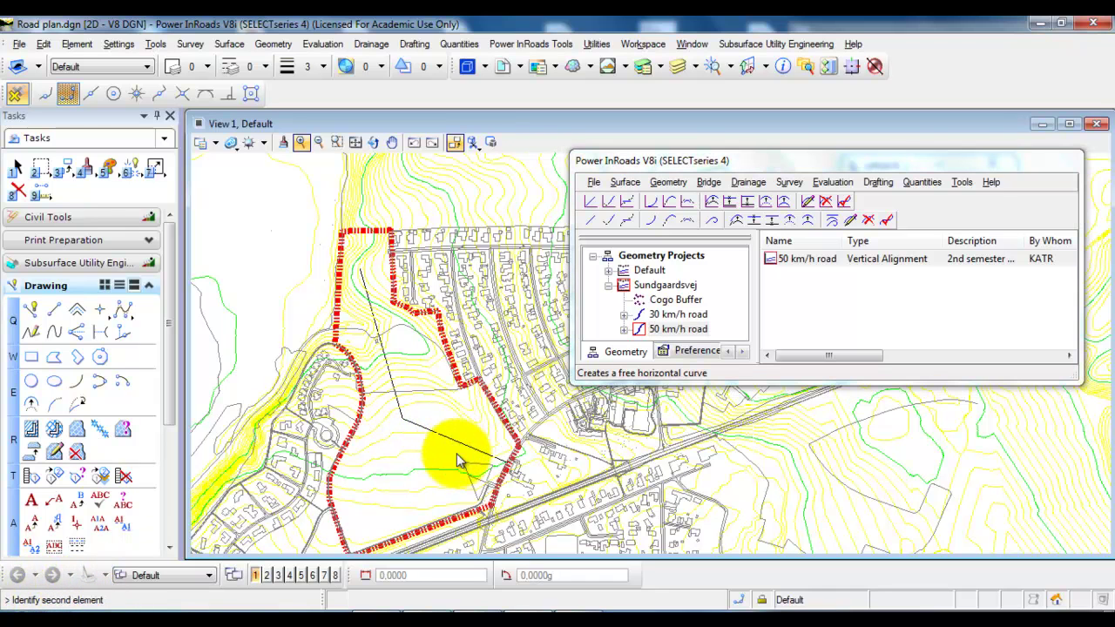
{"action": "left_click", "coordinate": [392, 373]}
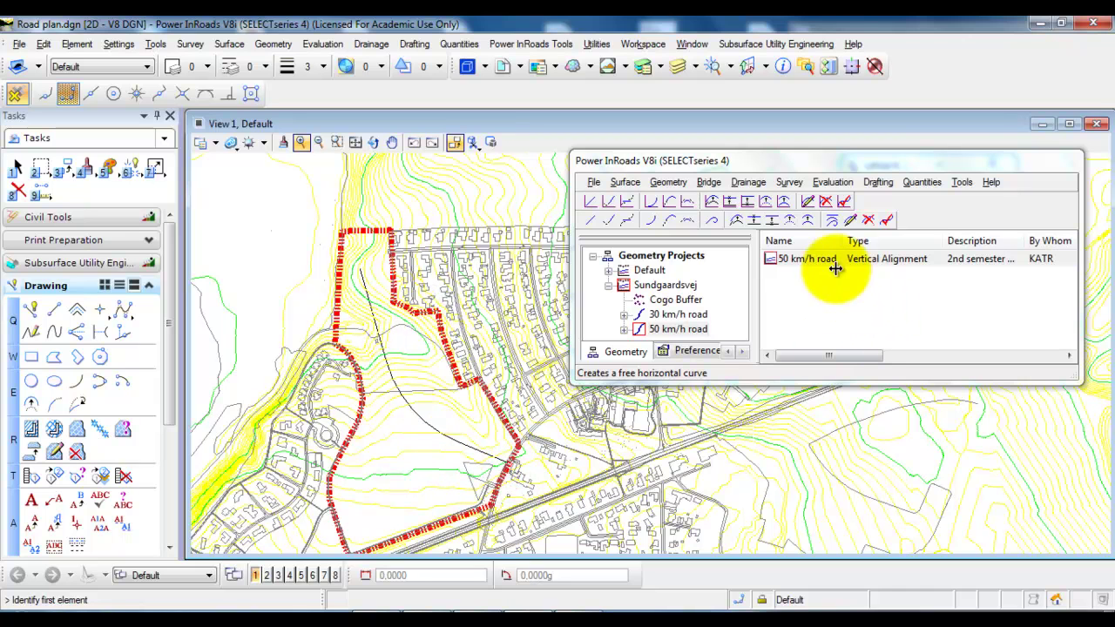
Check the horizontal integrity of the 50 km/h road alignment, stepping through both linear elements and the circular curve.
{"action": "left_click", "coordinate": [888, 220]}
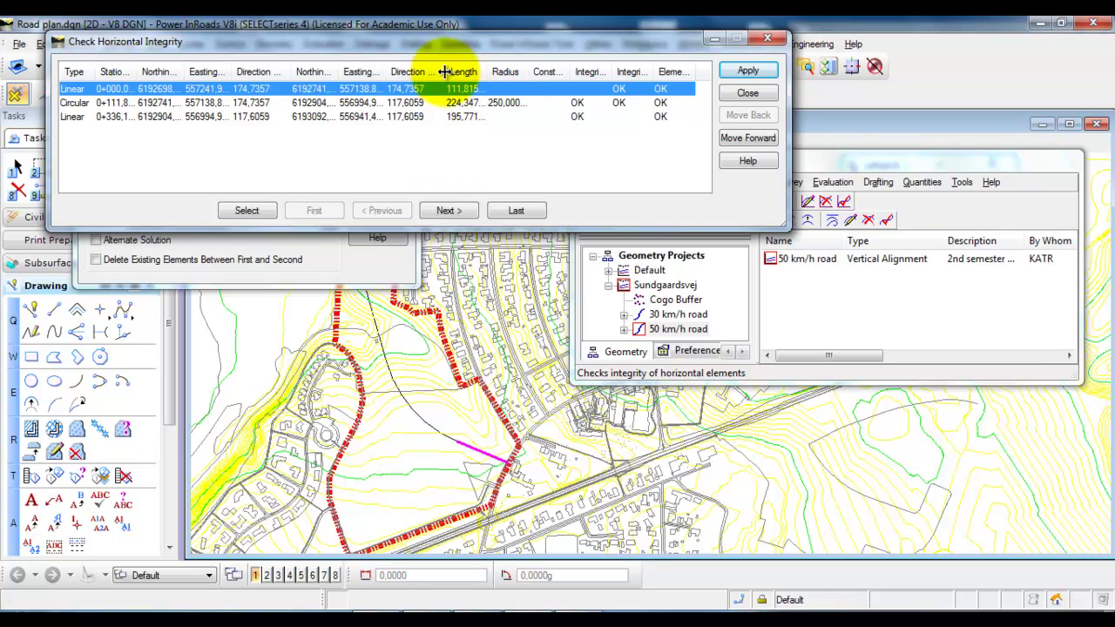
{"action": "left_click", "coordinate": [402, 103]}
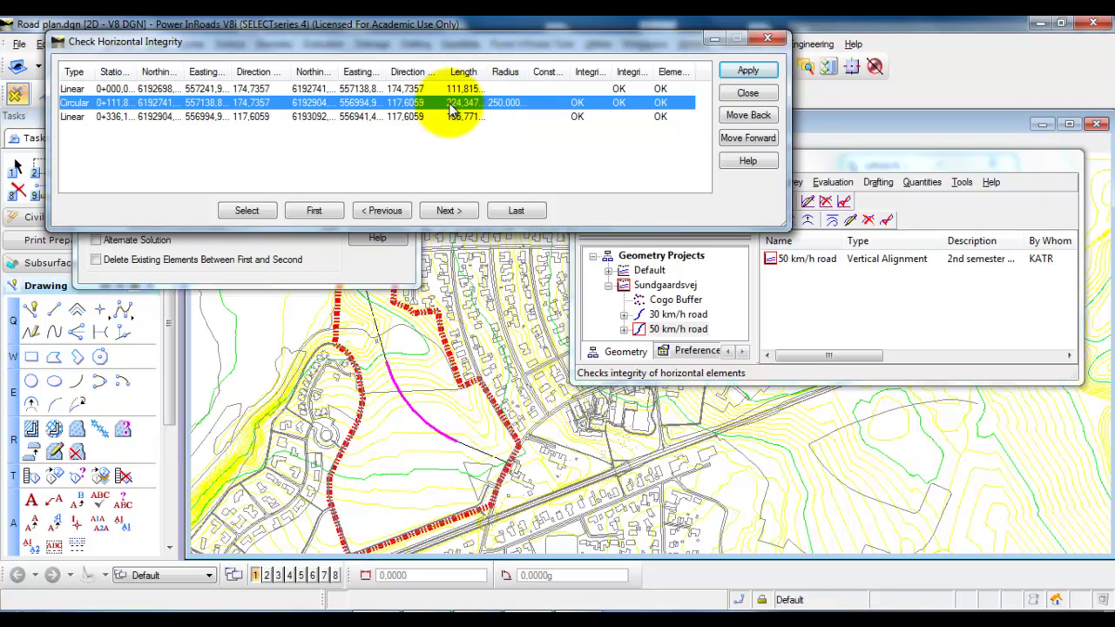
{"action": "left_click", "coordinate": [403, 116]}
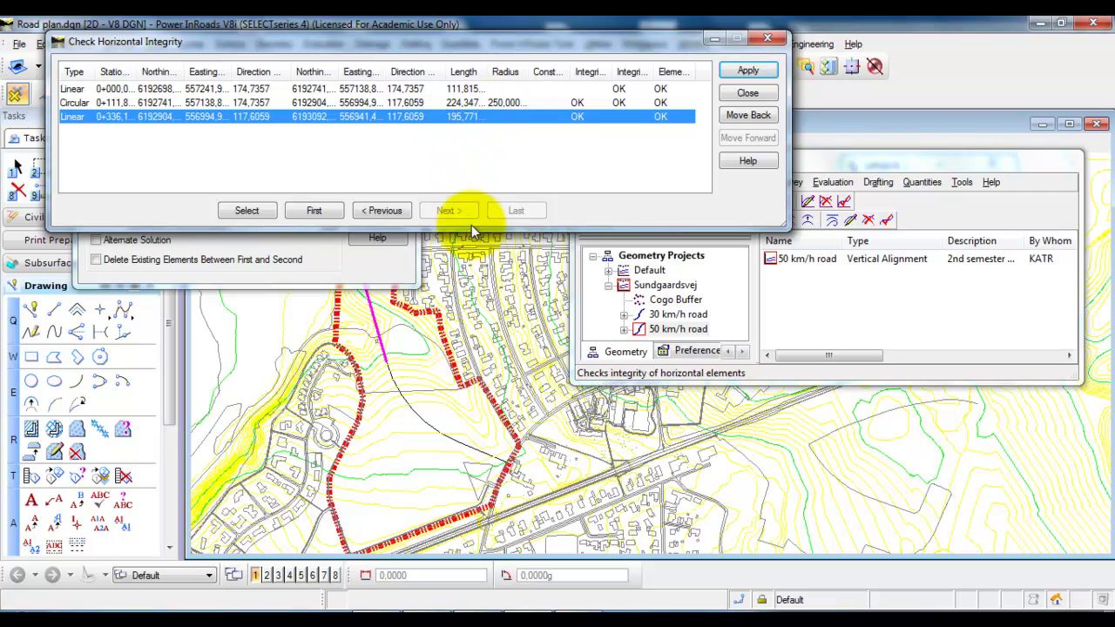
{"action": "left_click", "coordinate": [756, 93]}
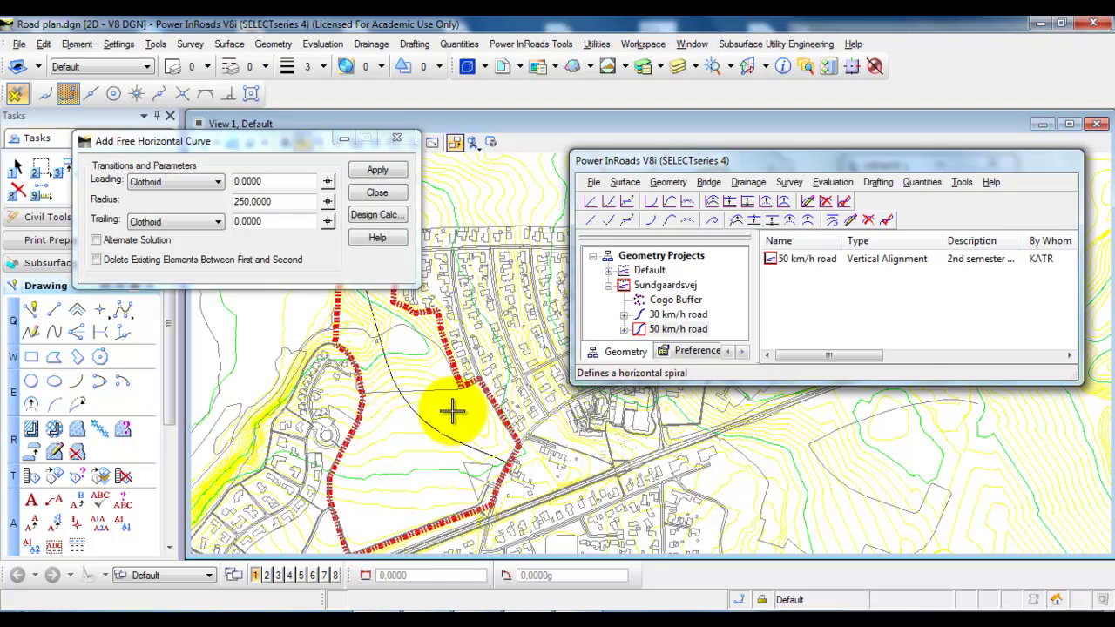
Delete the 250 m radius circular element from the 50 km/h road alignment through the horizontal integrity check.
{"action": "left_click", "coordinate": [887, 222]}
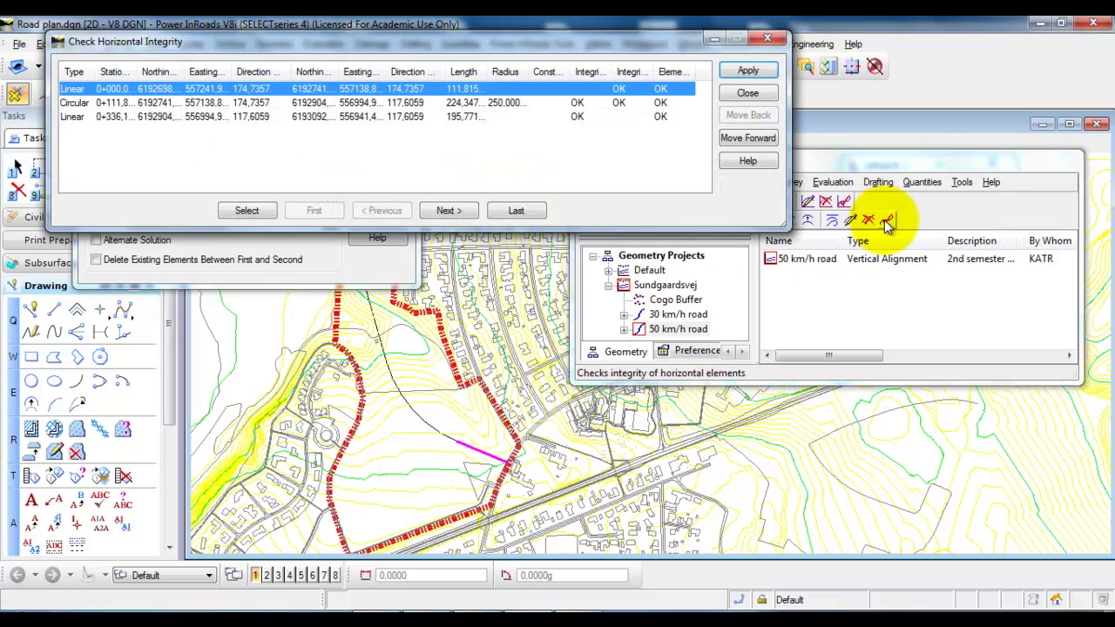
{"action": "left_click", "coordinate": [445, 103]}
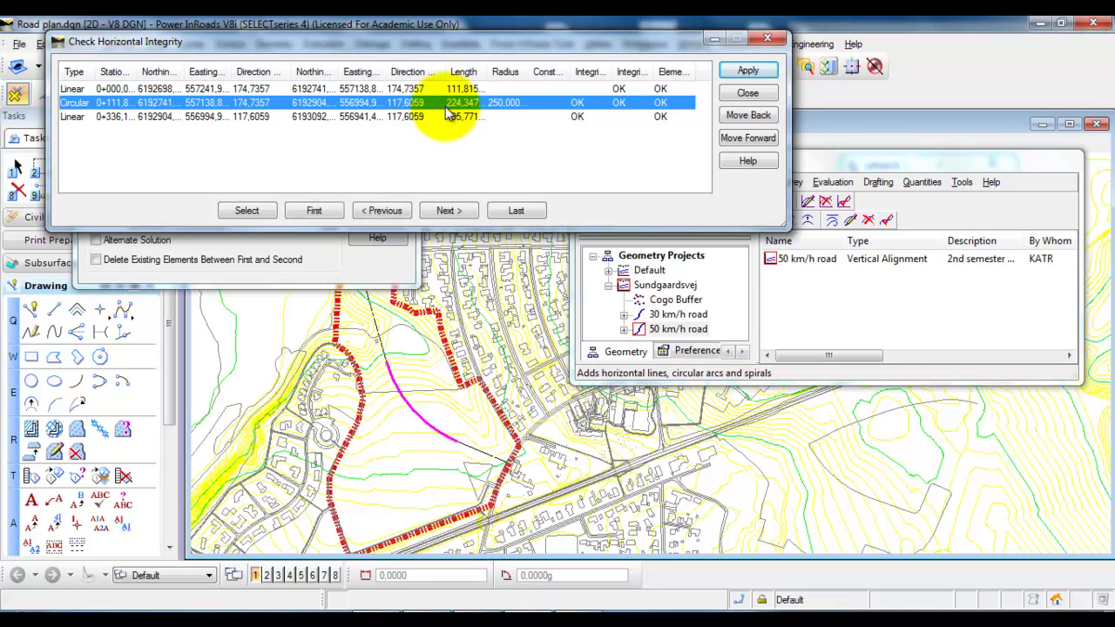
{"action": "key", "text": "Delete"}
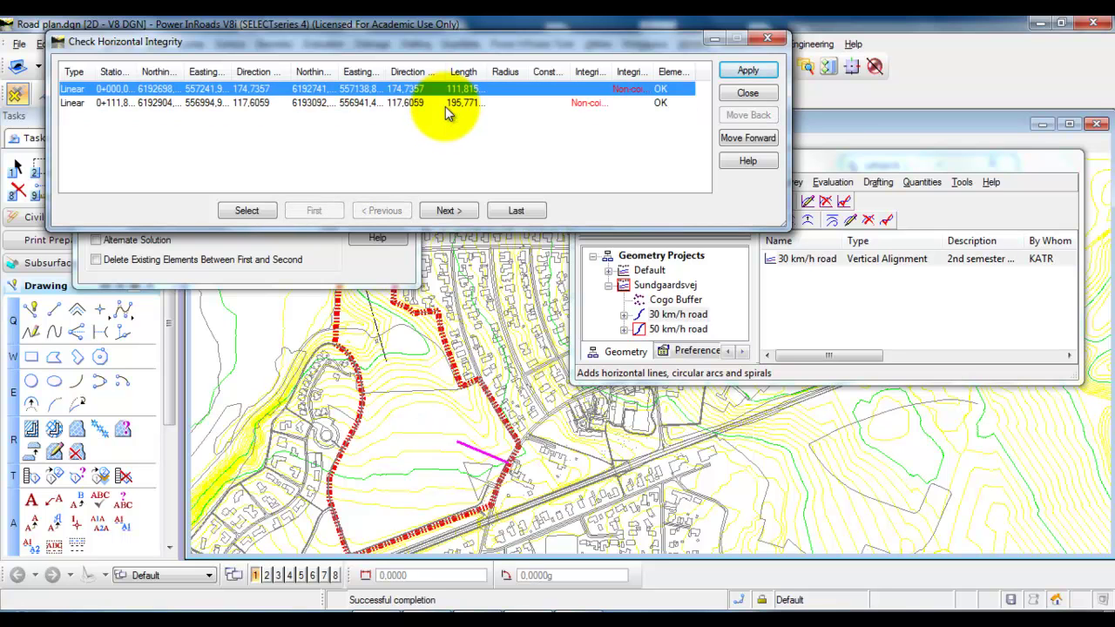
{"action": "left_click", "coordinate": [746, 92]}
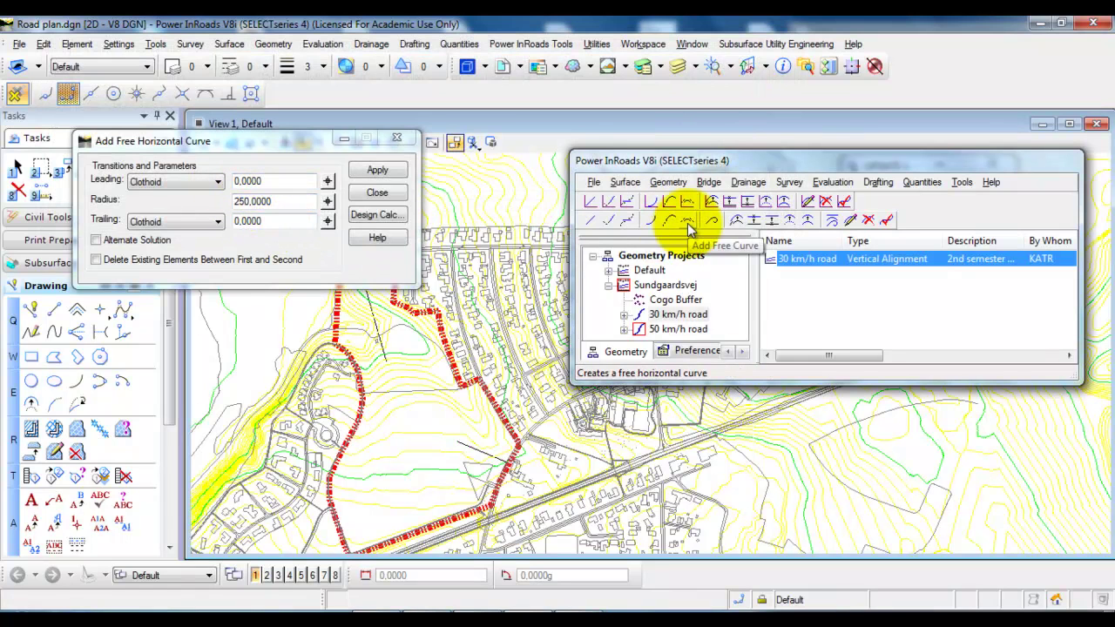
Add a free horizontal curve with a 300 m radius and zero-length clothoids between the two fixed lines, and finish the curve command.
{"action": "left_click", "coordinate": [245, 202]}
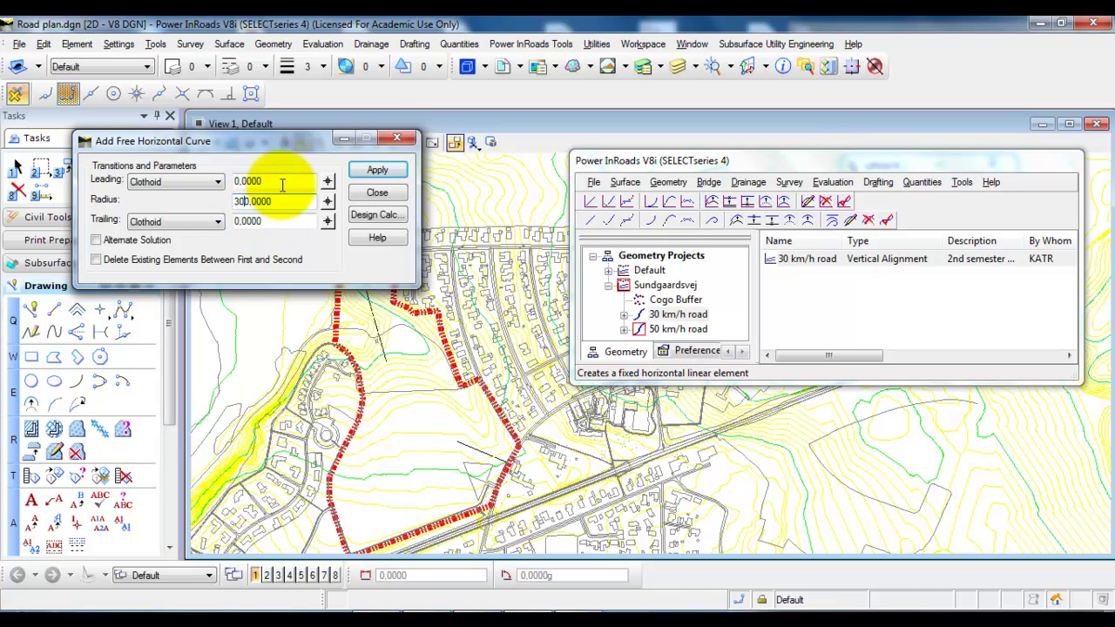
{"action": "left_click", "coordinate": [372, 171]}
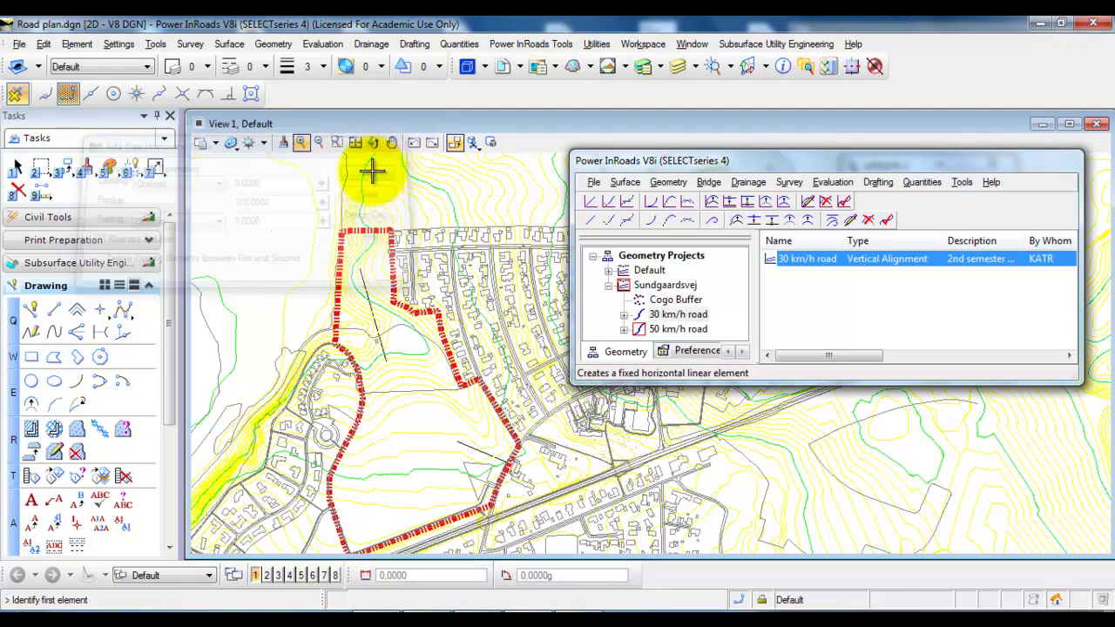
{"action": "left_click", "coordinate": [466, 449]}
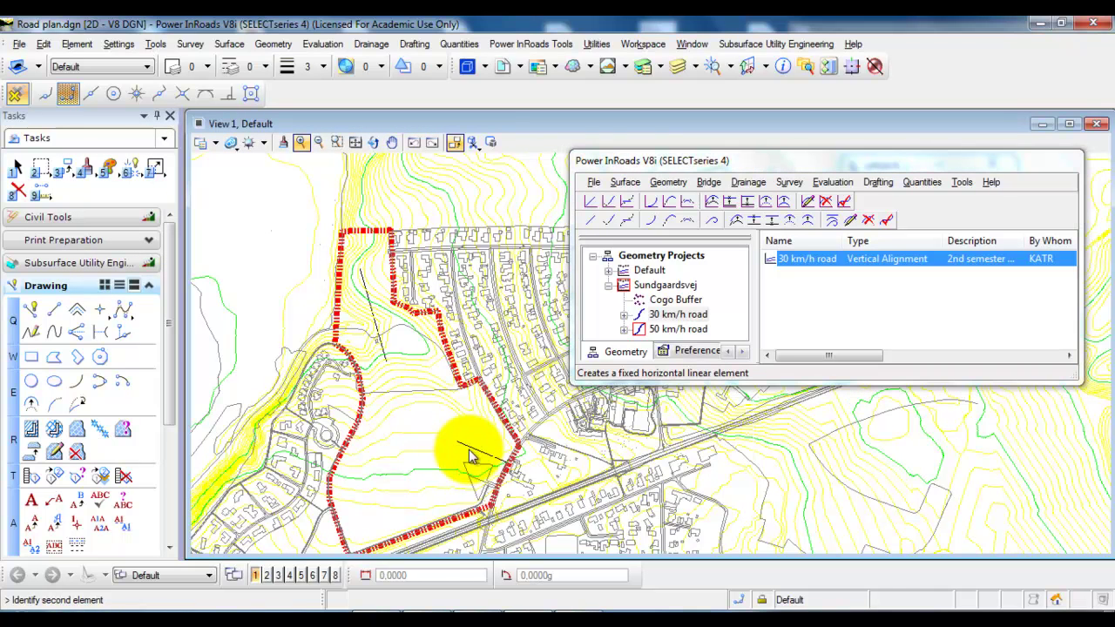
{"action": "left_click", "coordinate": [388, 352]}
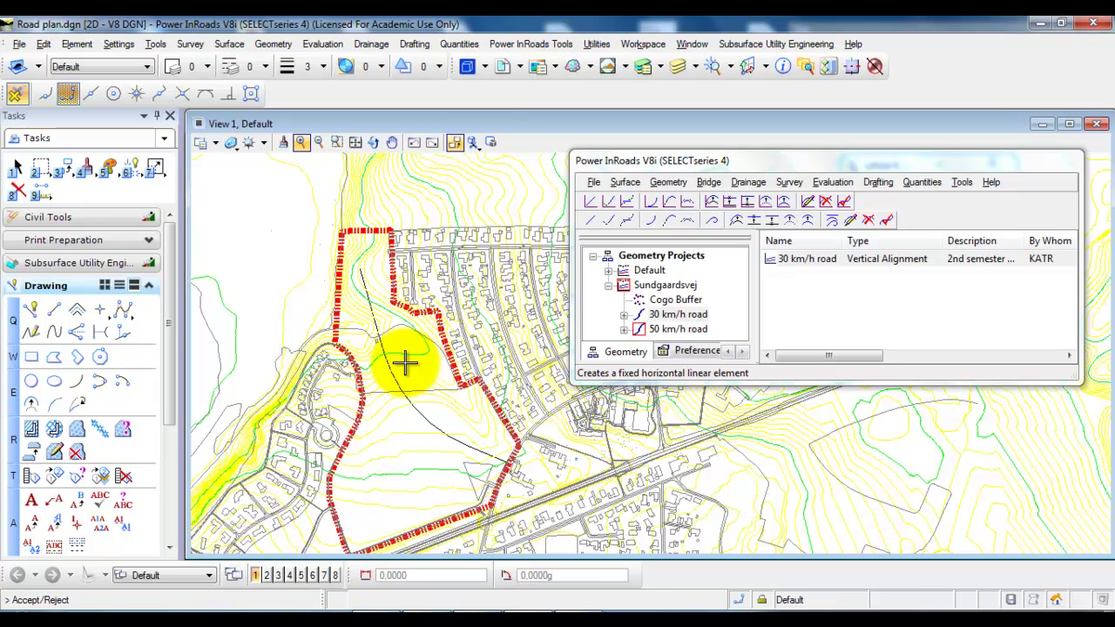
{"action": "left_click", "coordinate": [405, 363]}
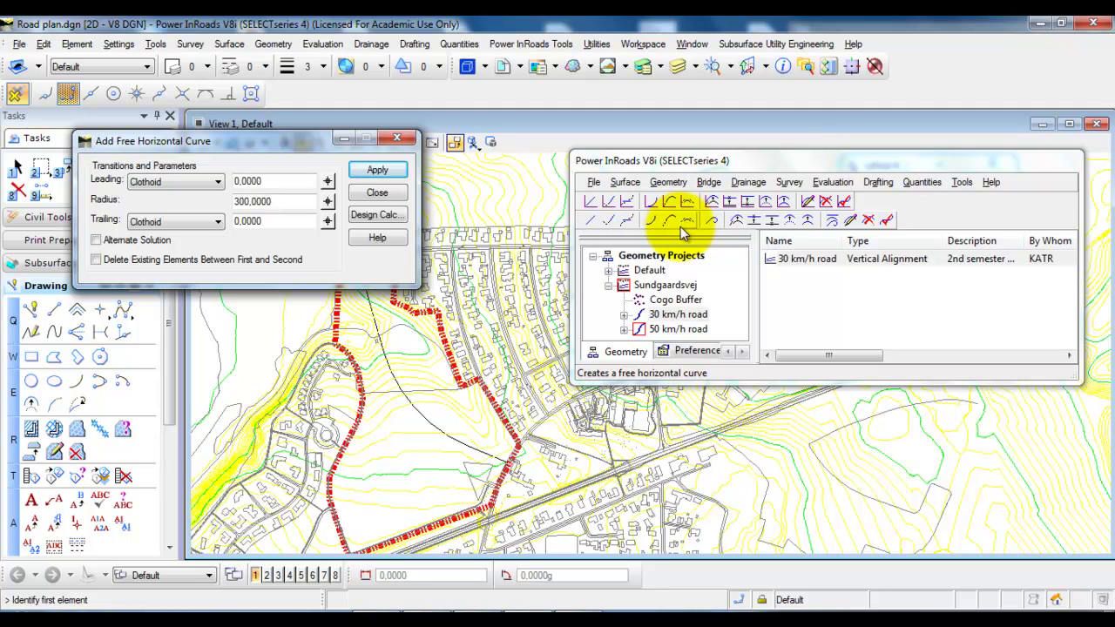
{"action": "left_click", "coordinate": [379, 194]}
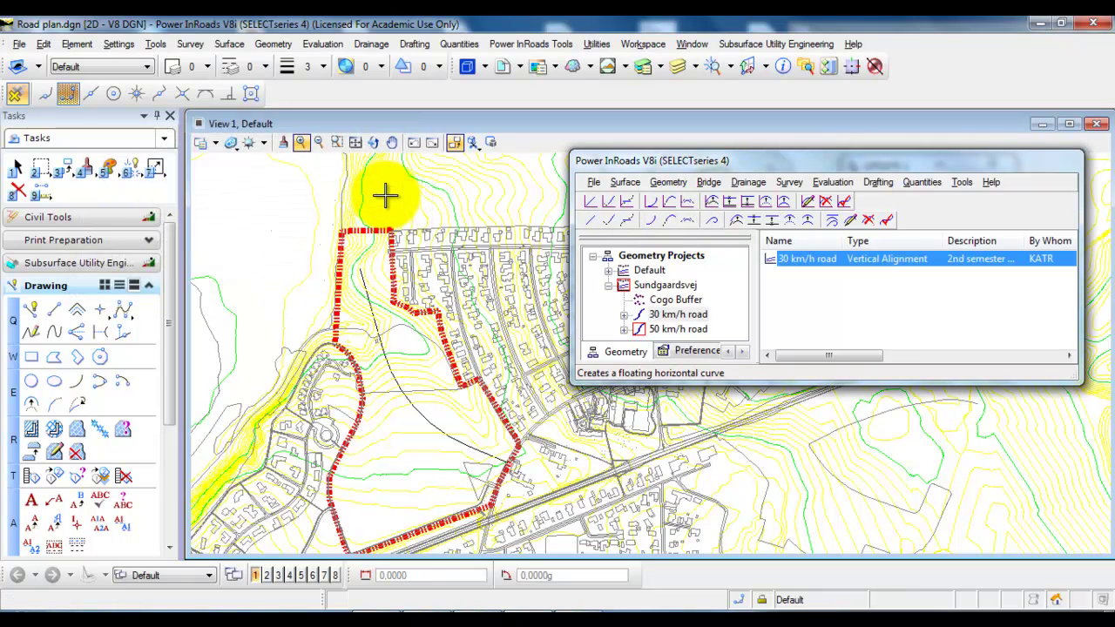